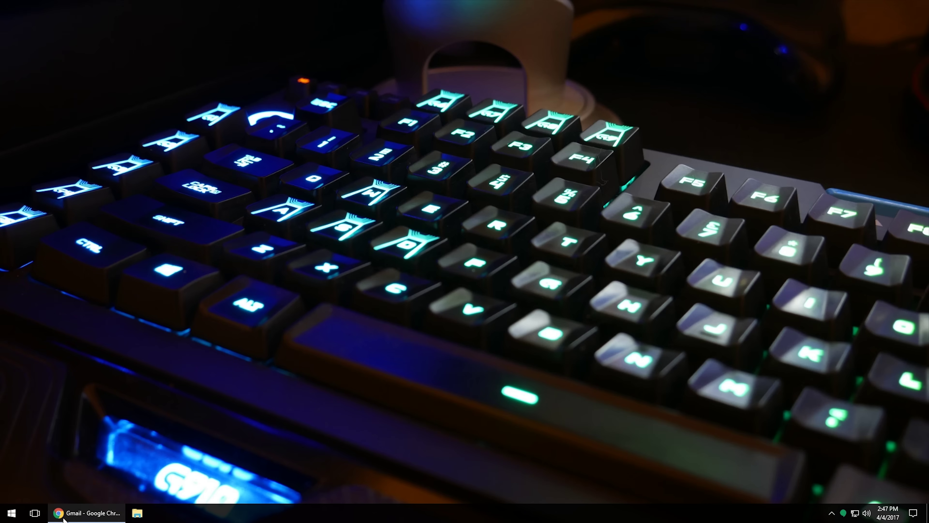
- Restore the Chrome window showing the Gmail sign-in page and select its address bar
click(56, 514)
click(225, 23)
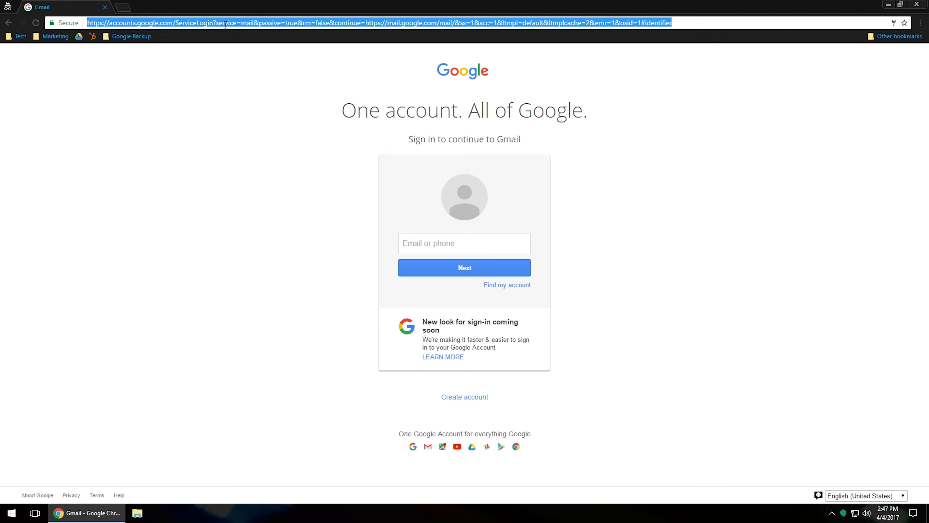
- Go to gmail.com and start the 'Create account' sign-up form
text(gmail.com)
key(Return)
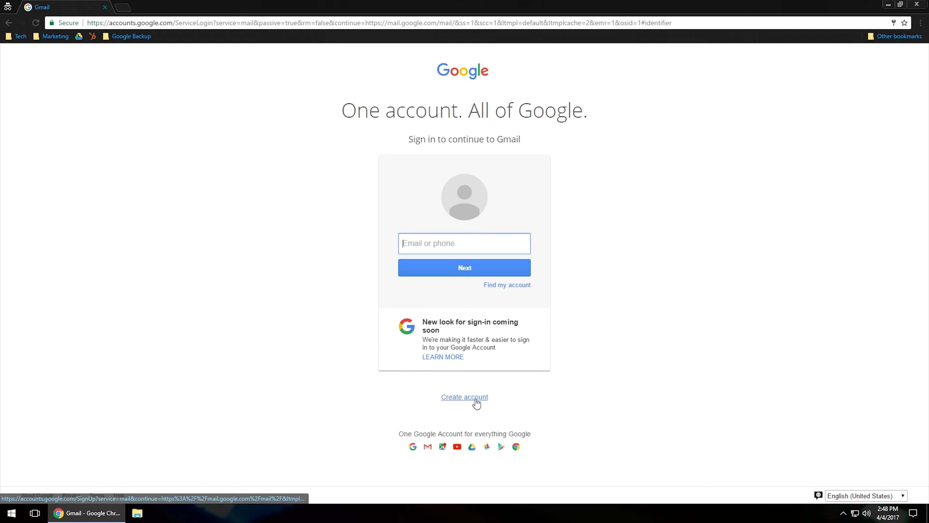
click(463, 398)
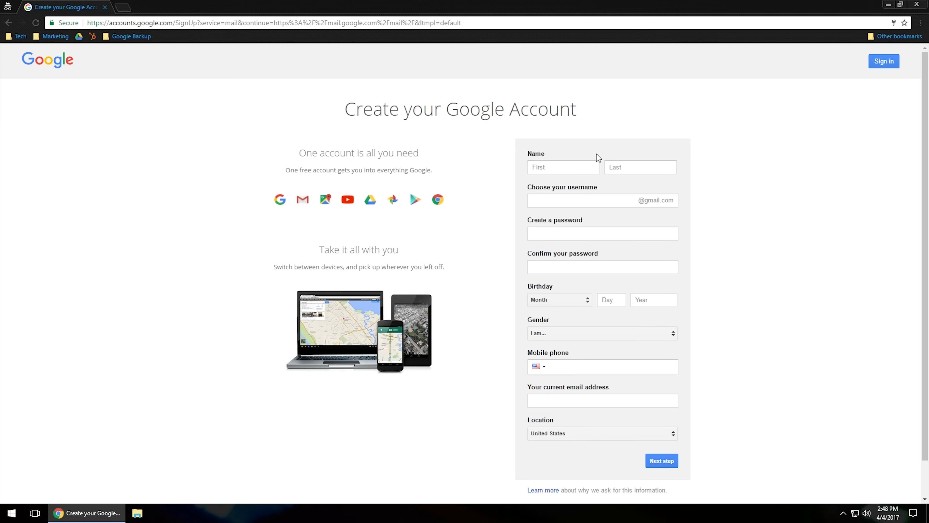
- Enter the account holder's first and last name and a chosen Gmail username
click(591, 167)
key(Tab)
key(Tab)
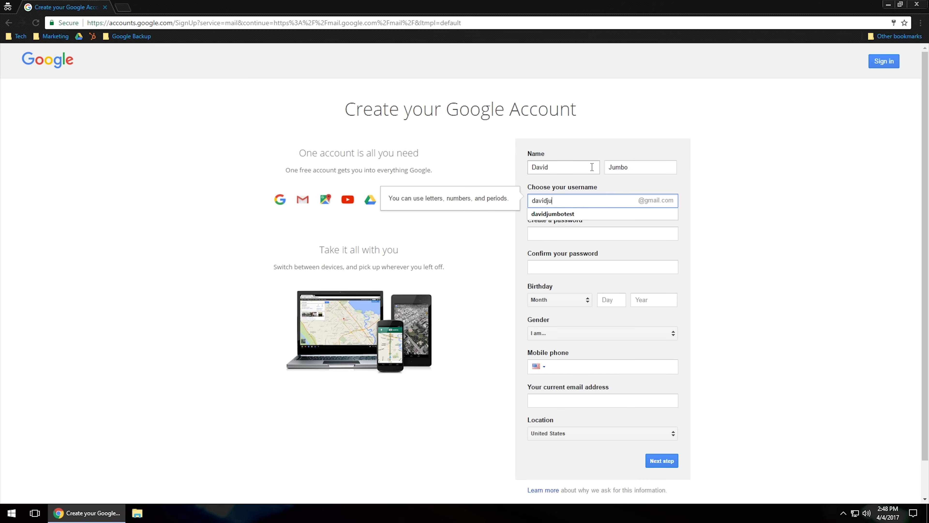
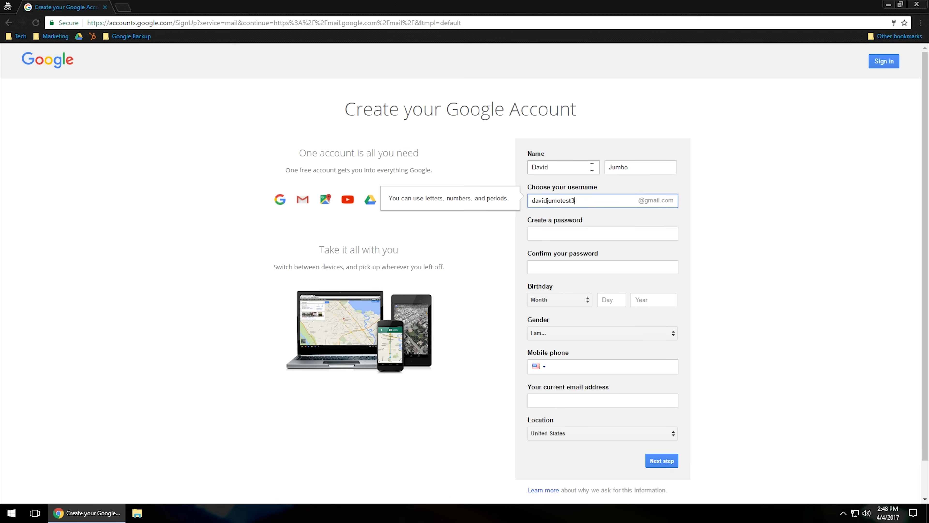
click(552, 235)
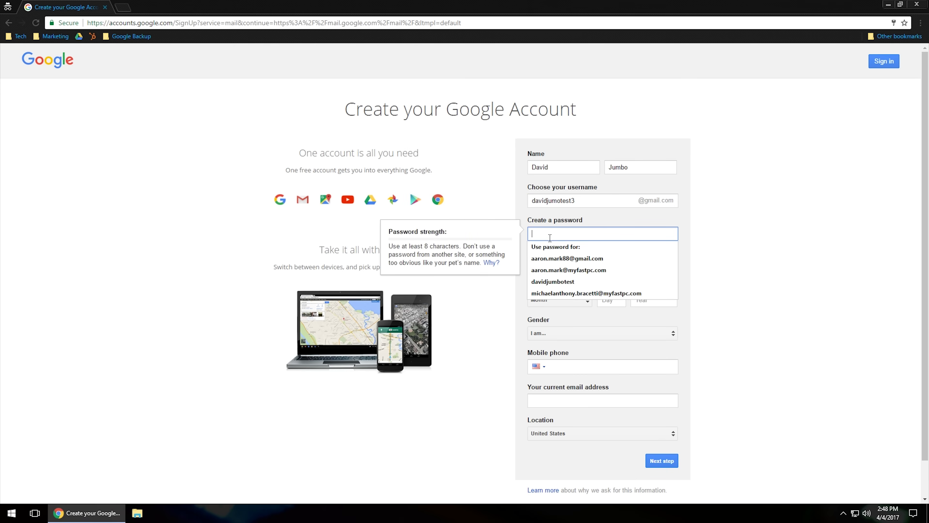
- Enter and confirm the account password, retyping it after a mismatch
text(*********)
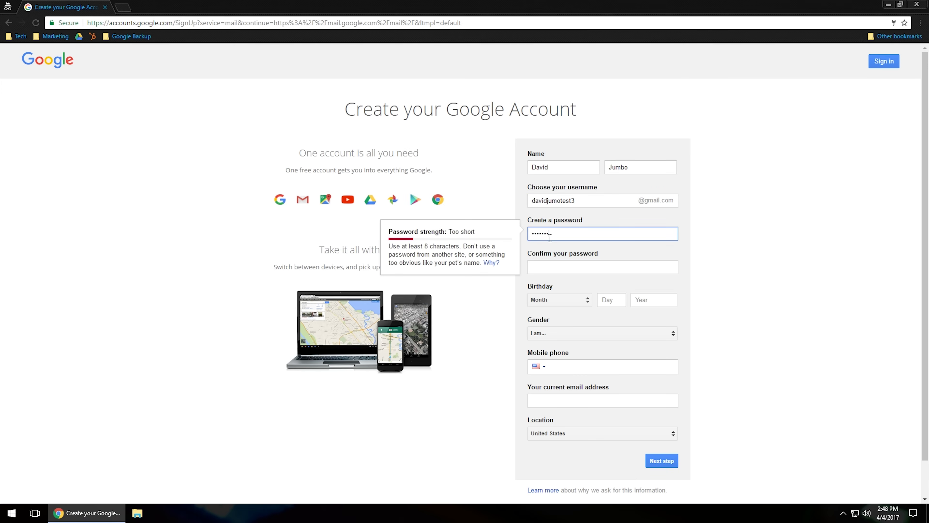
key(Tab)
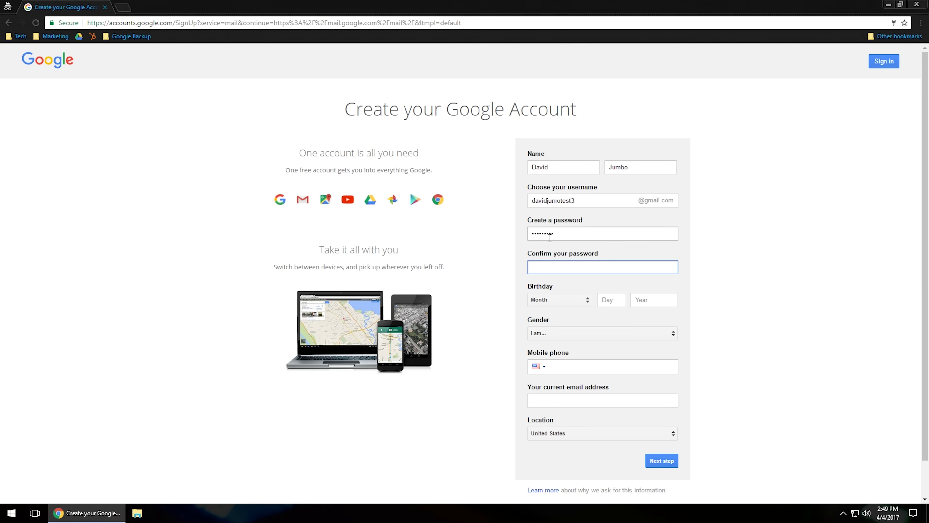
text(••••••••)
click(572, 286)
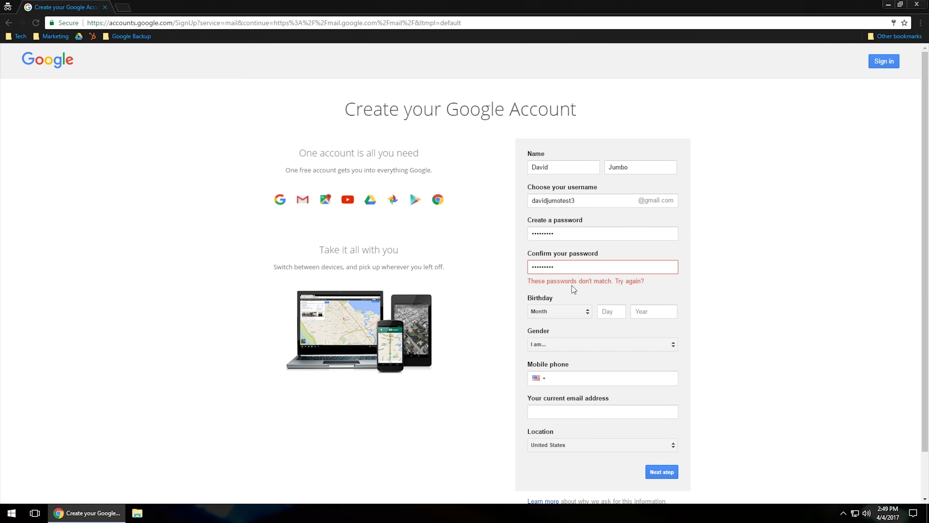
double_click(573, 234)
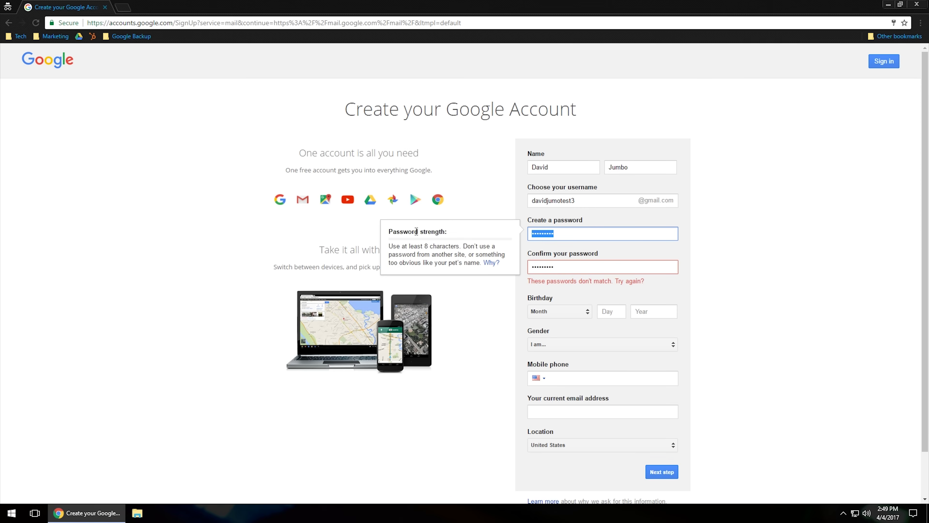
text(•••••••••)
key(Tab)
text(•••••••••)
key(Tab)
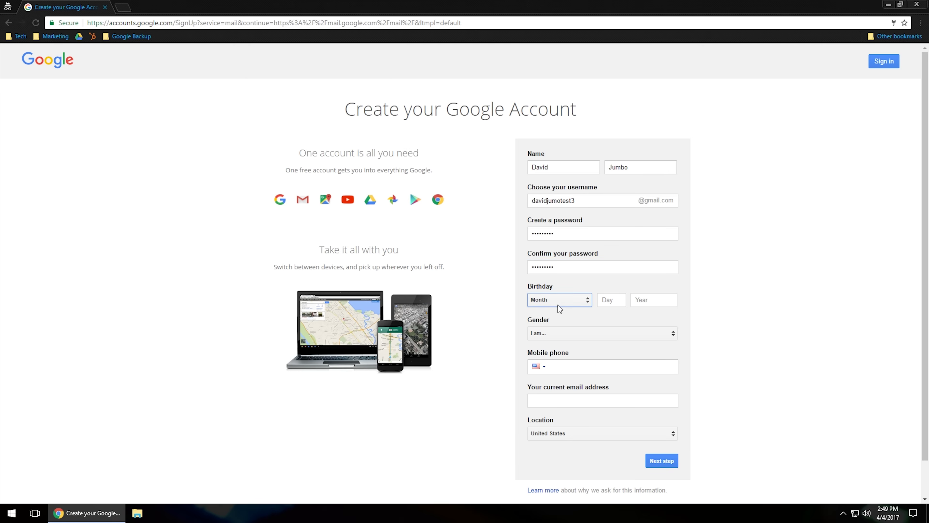
- Set the birthday to February 22, 1987, leaving the gender unselected
click(569, 305)
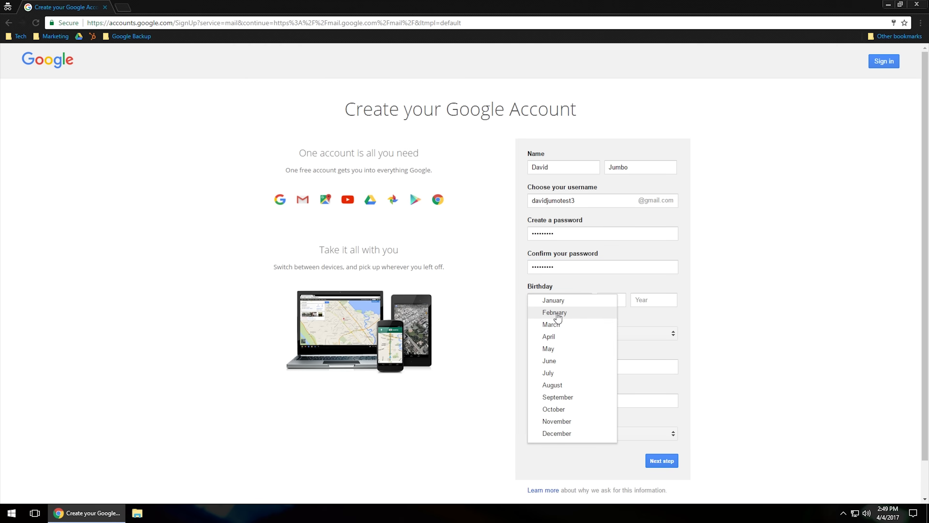
click(557, 313)
click(608, 300)
text(22)
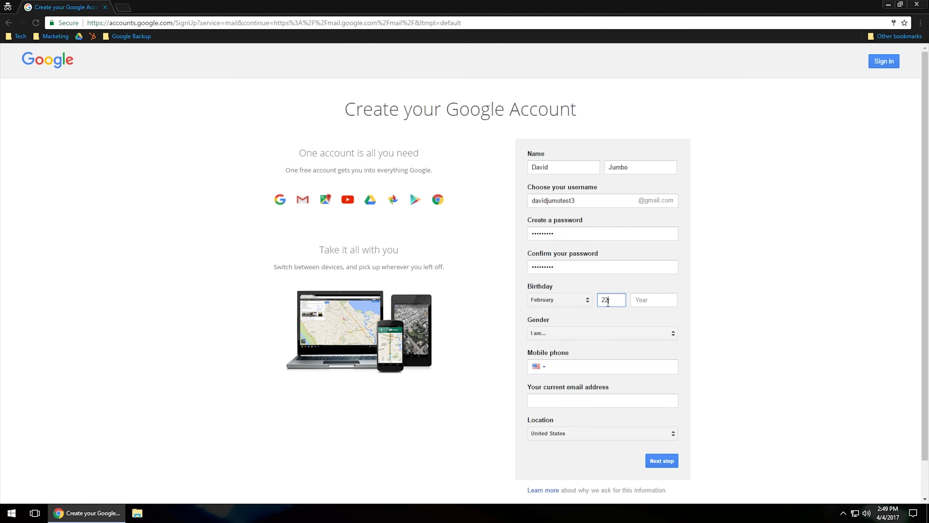
click(634, 299)
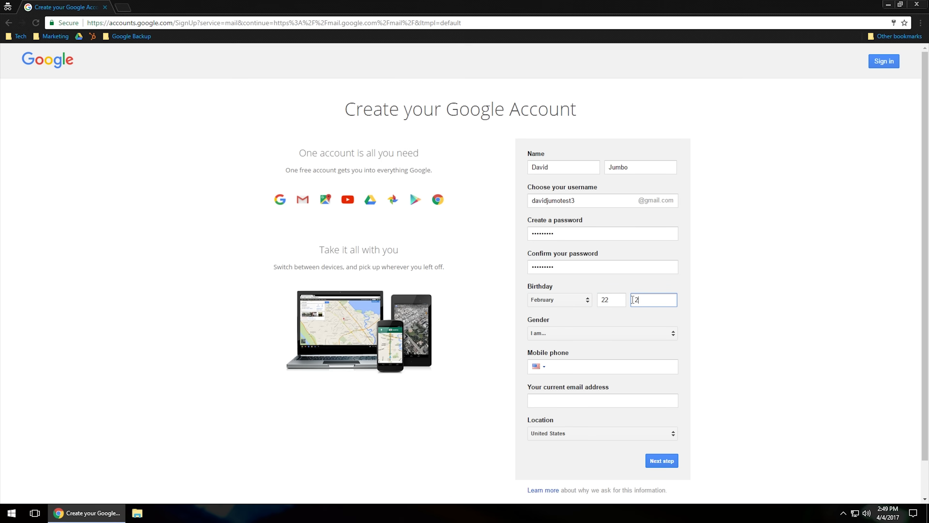
text(1987)
click(570, 333)
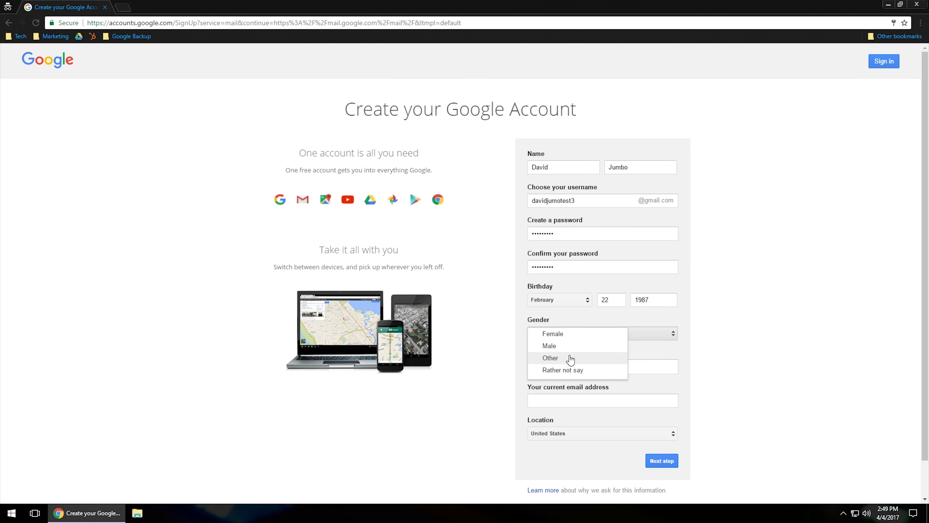
click(492, 357)
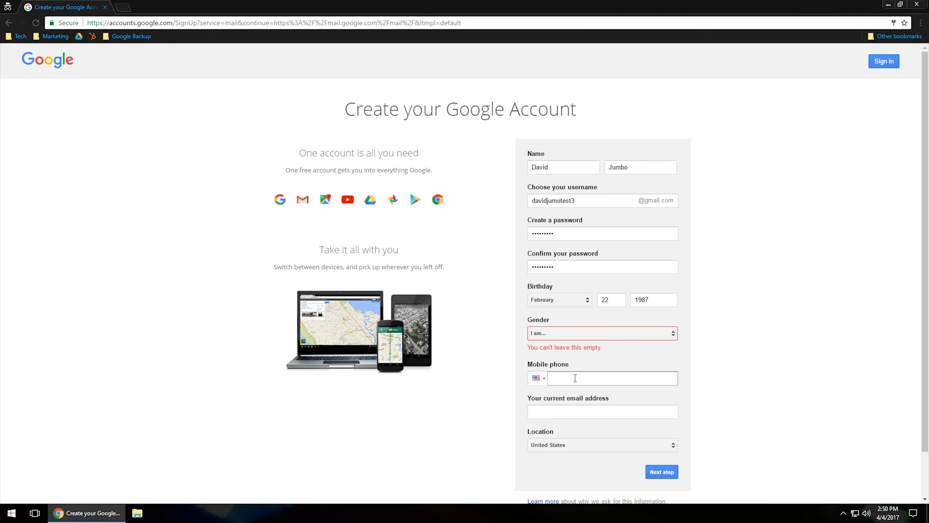
- Set gender to Male and submit the sign-up form
click(575, 378)
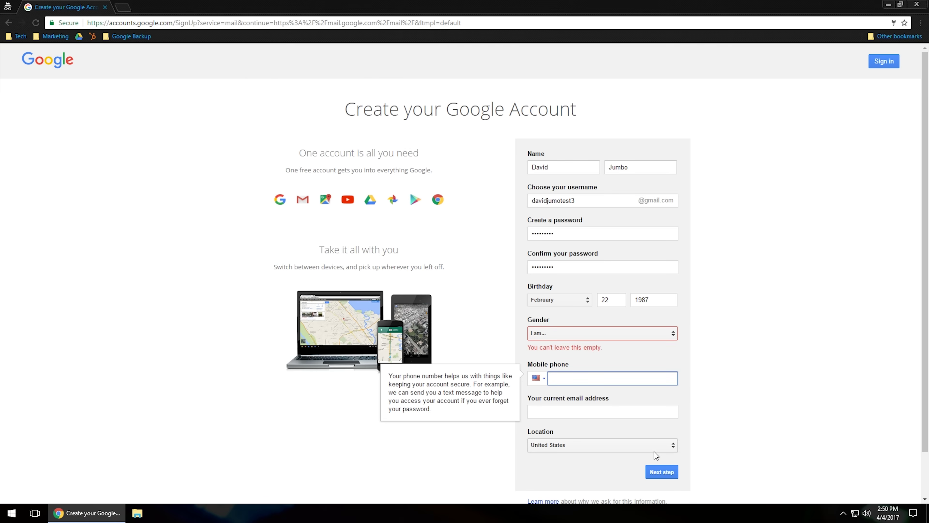
click(661, 475)
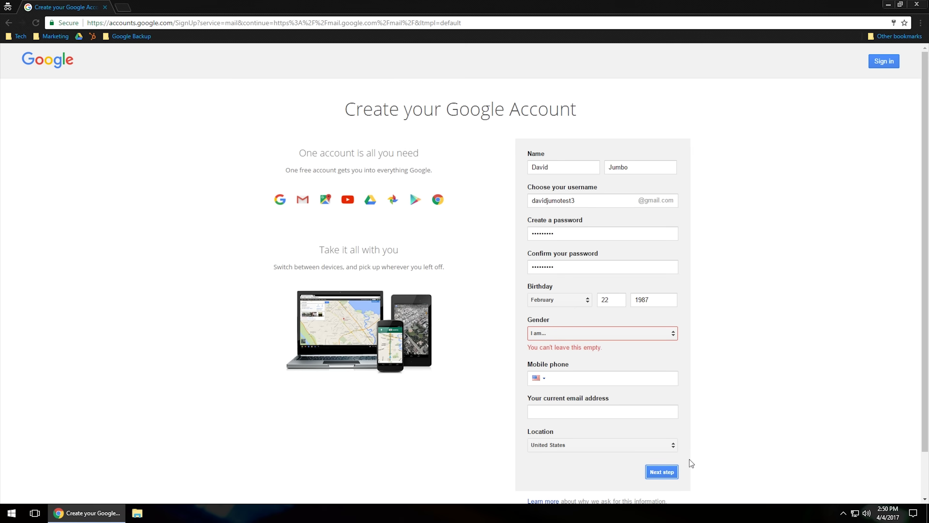
click(580, 332)
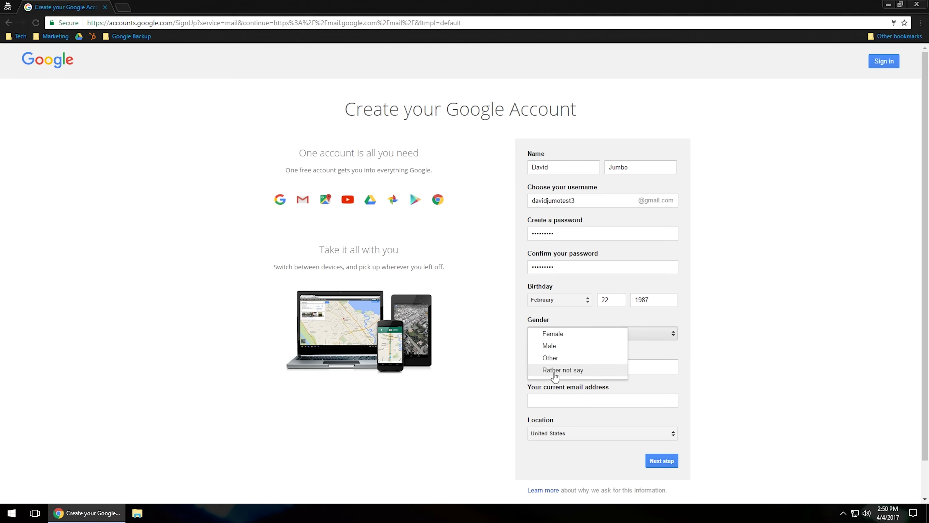
click(552, 345)
click(661, 460)
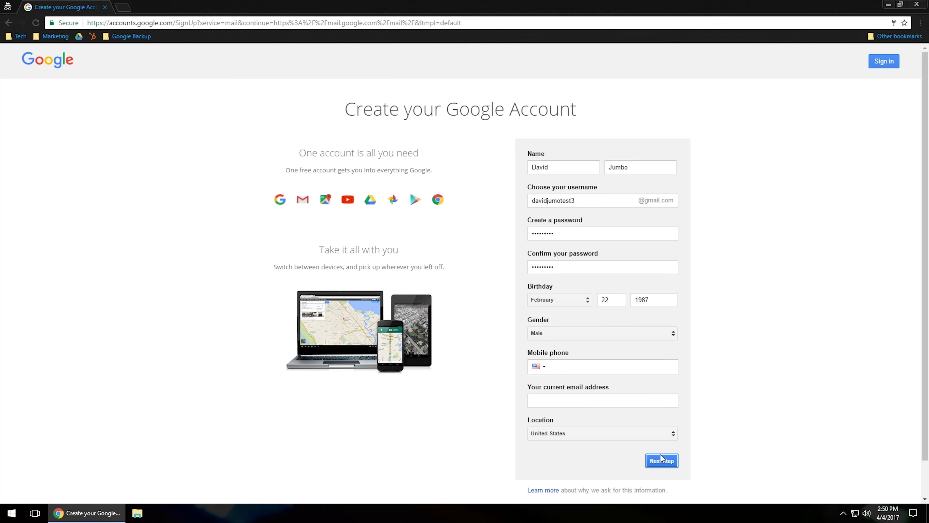
click(465, 446)
scroll(476, 262, up, 10)
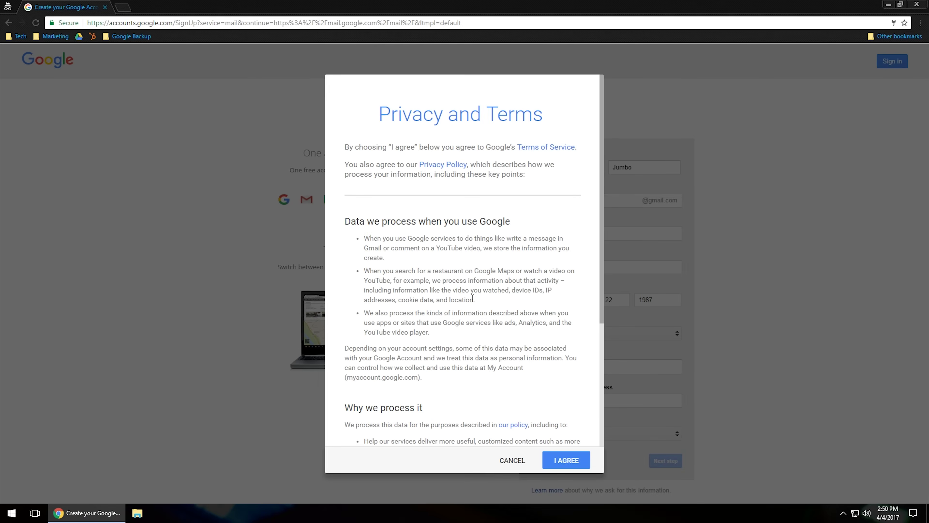
- Scroll through Google's Privacy and Terms and agree to them
scroll(476, 262, down, 5)
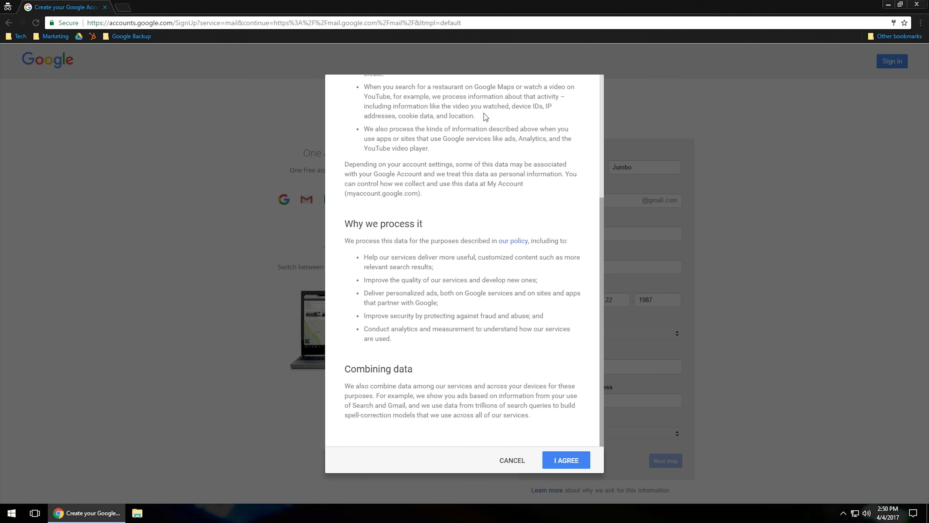
click(573, 463)
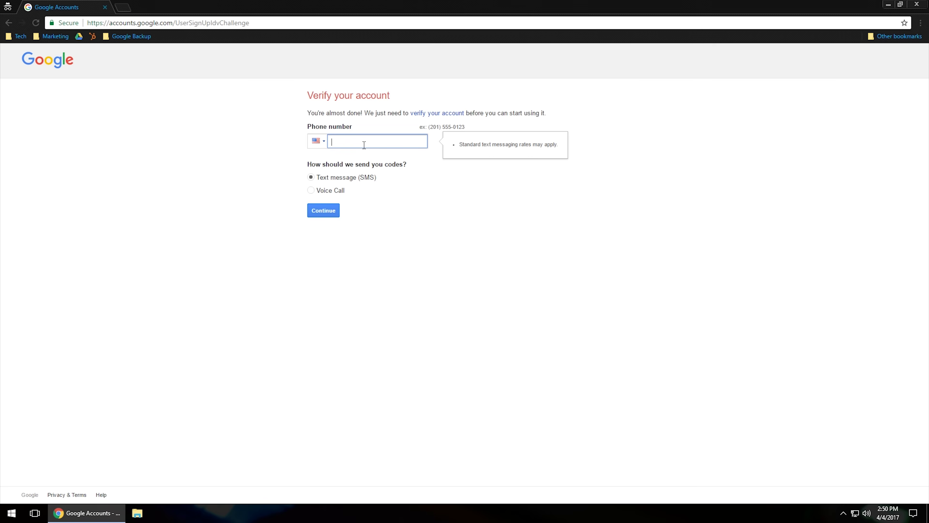
- Enter the phone number, get the code by voice call, then paste and submit it
text(55512345)
key(BackSpace)
key(BackSpace)
text(12345)
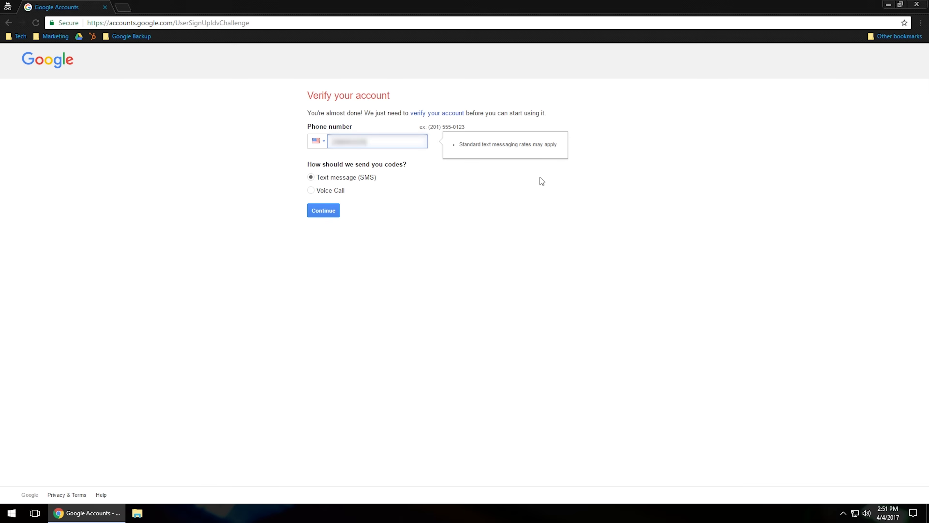
click(322, 192)
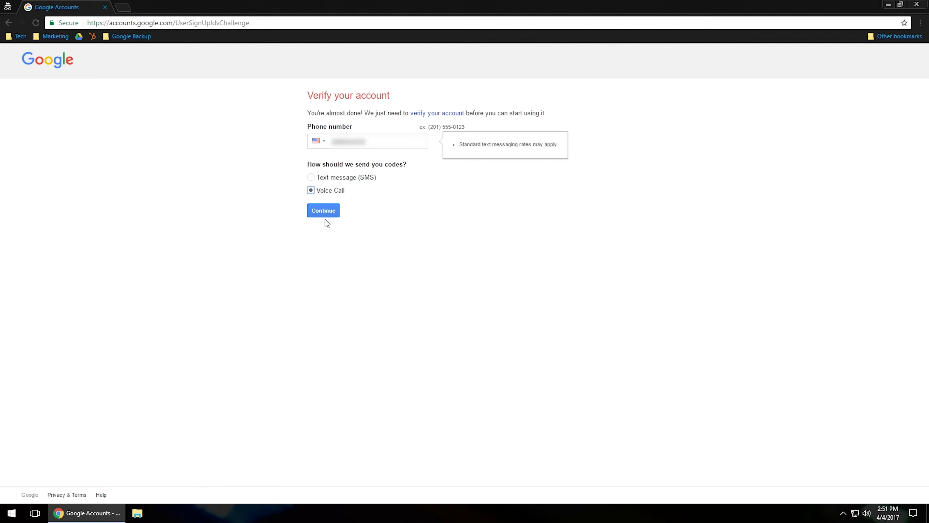
click(327, 213)
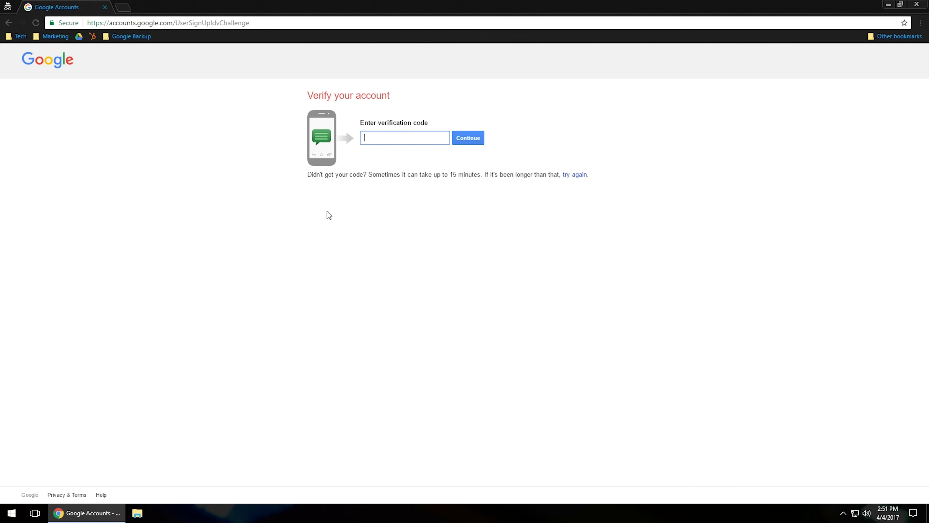
key(ctrl+v)
click(470, 141)
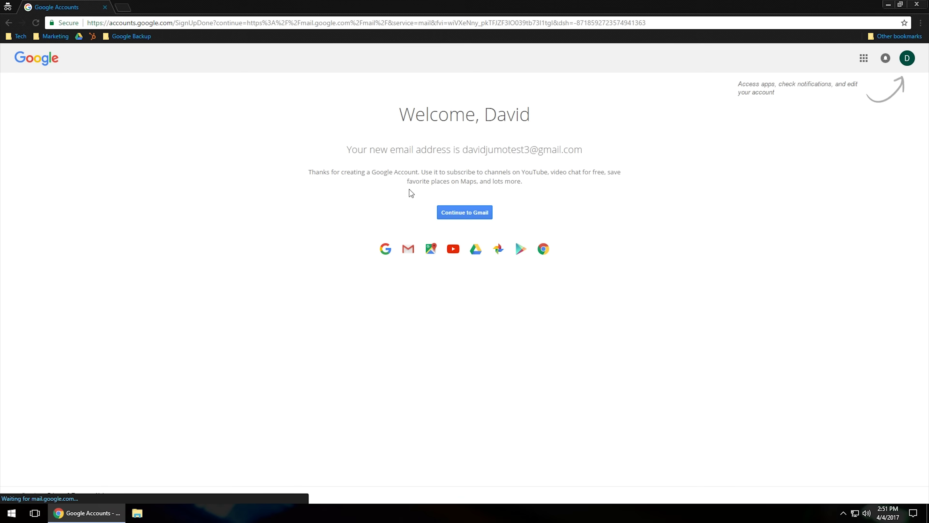
- Continue into the new Gmail inbox and close the 'Welcome to Gmail' dialog
click(487, 211)
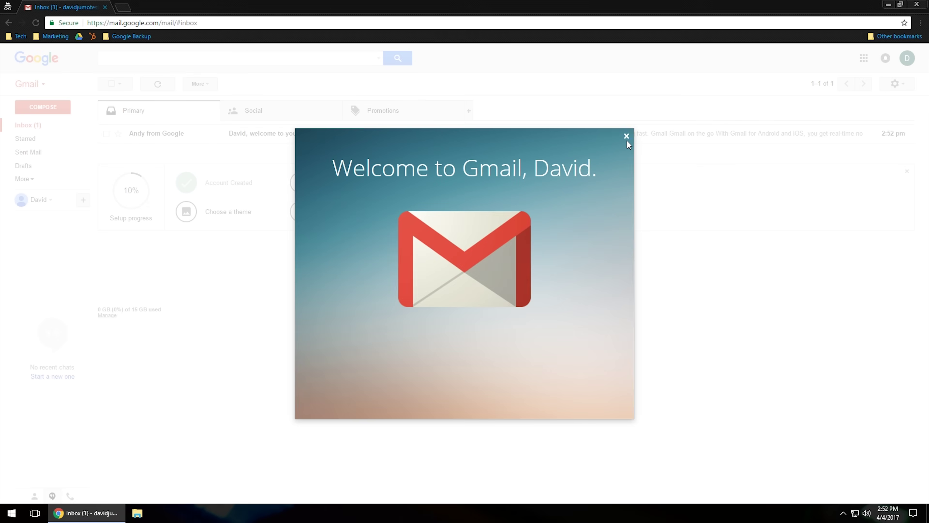
click(627, 137)
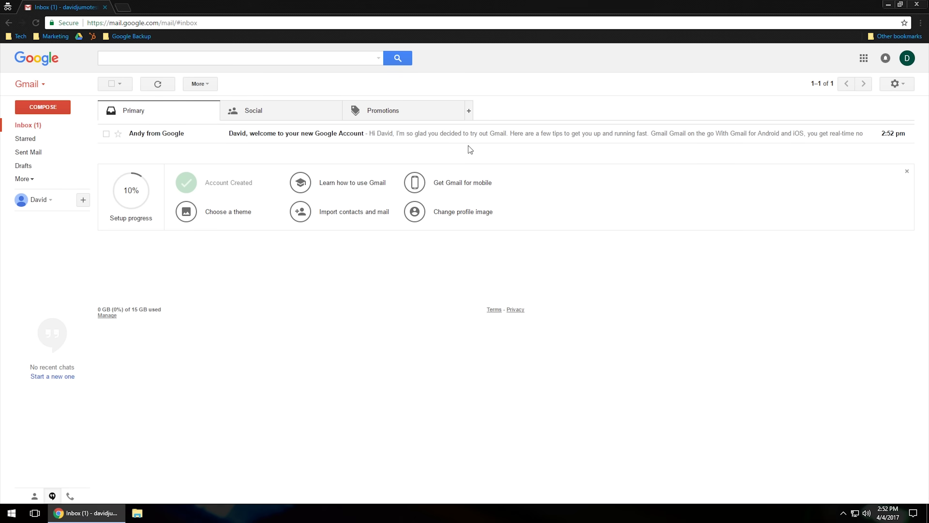